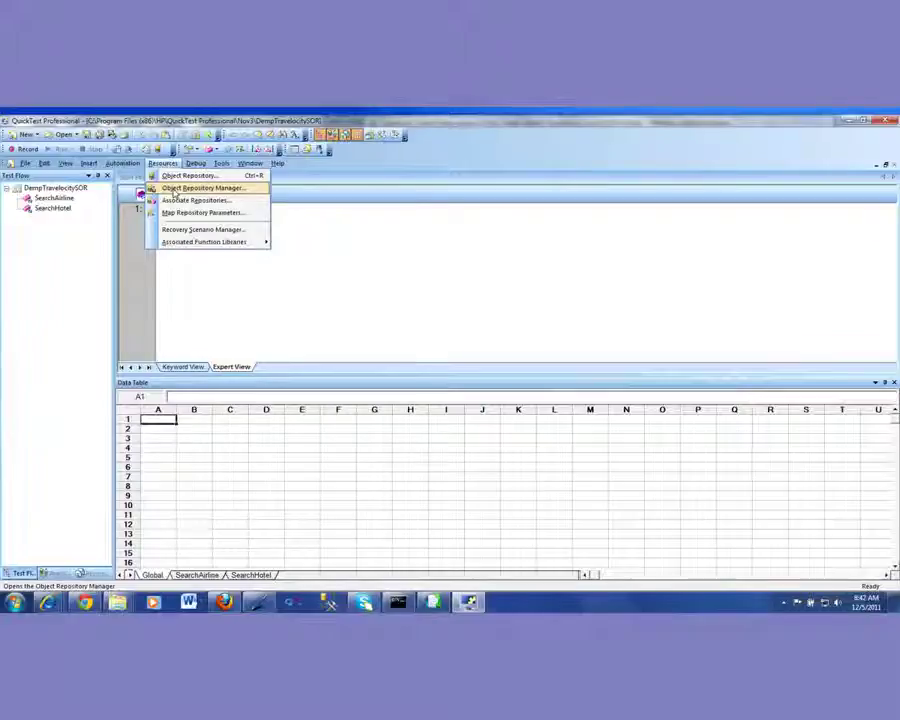
- Open the Object Repository Manager and add the leavingFrom edit field from the Travelocity page as a test object
left_click(178, 188)
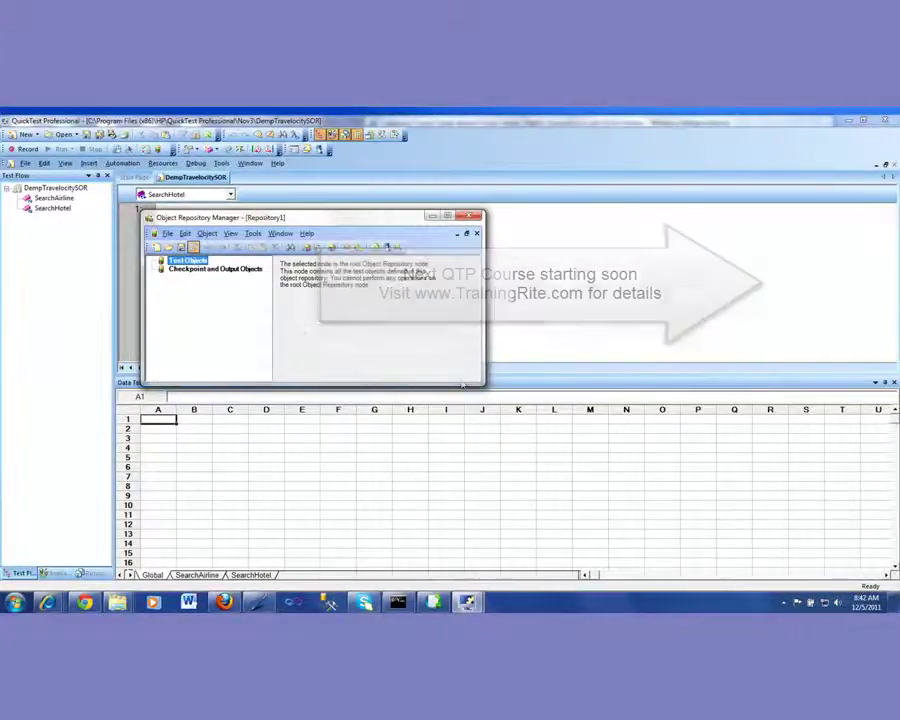
left_click_drag(484, 396, 491, 443)
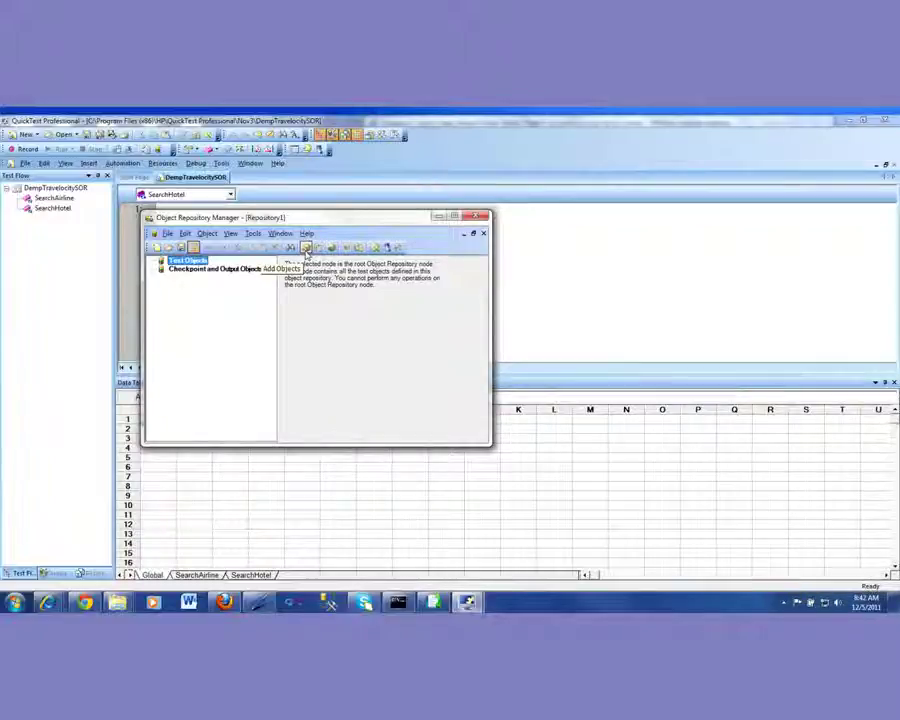
left_click(306, 252)
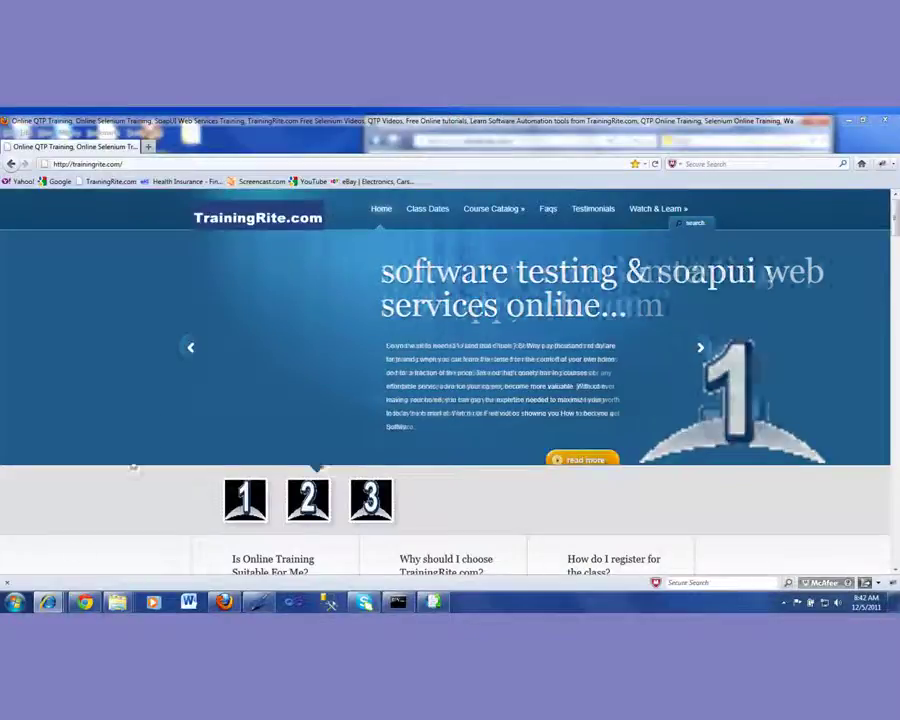
key("alt+Tab")
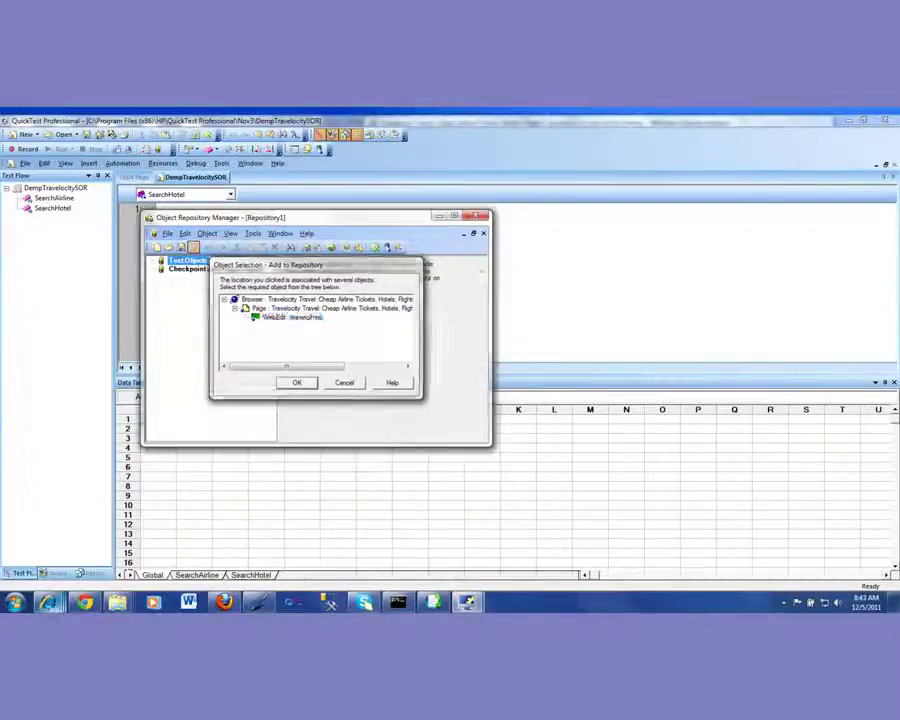
key("Return")
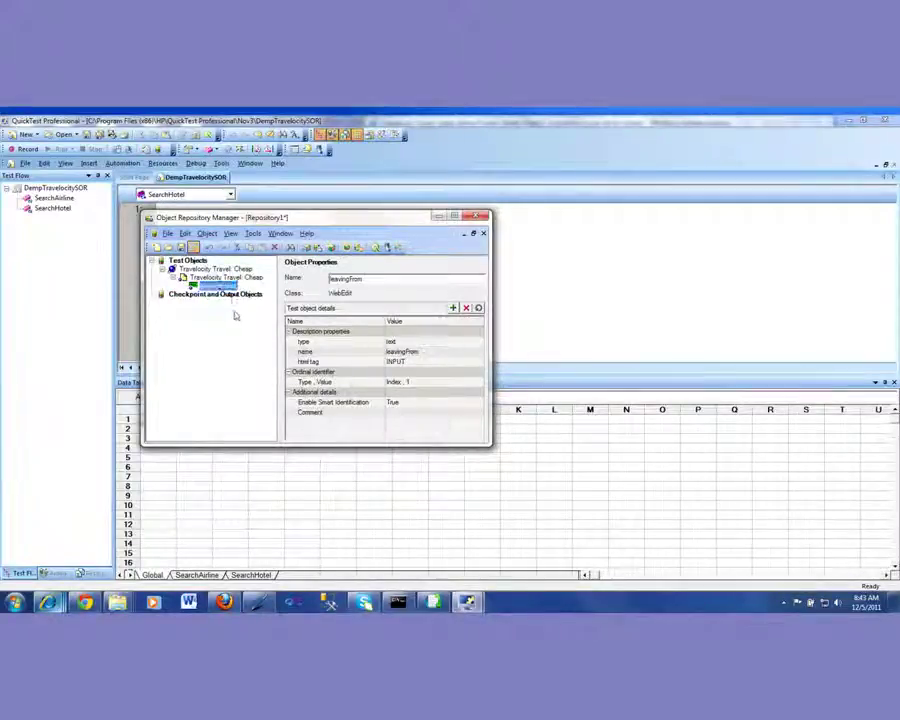
- Minimize the Firefox window covering the Travelocity page and add the page's goingTo edit field to the repository
left_click(224, 602)
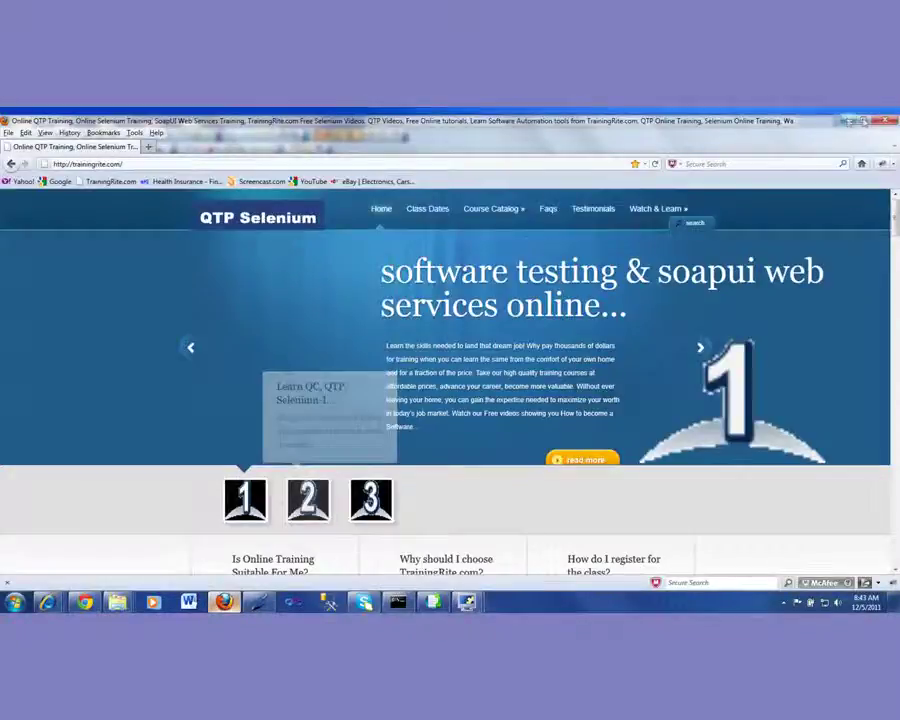
left_click(848, 121)
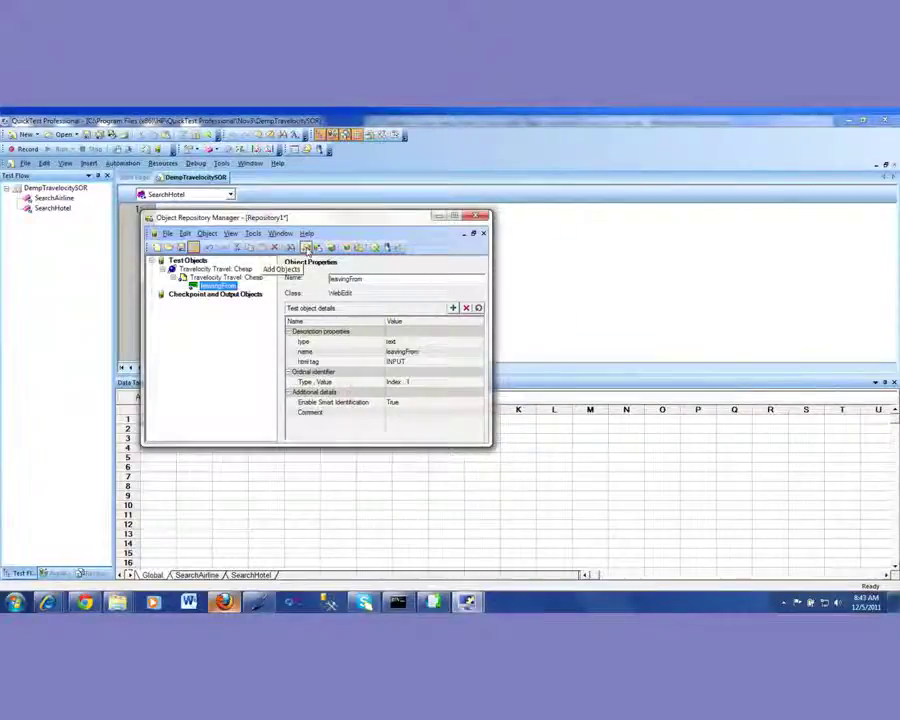
left_click(307, 248)
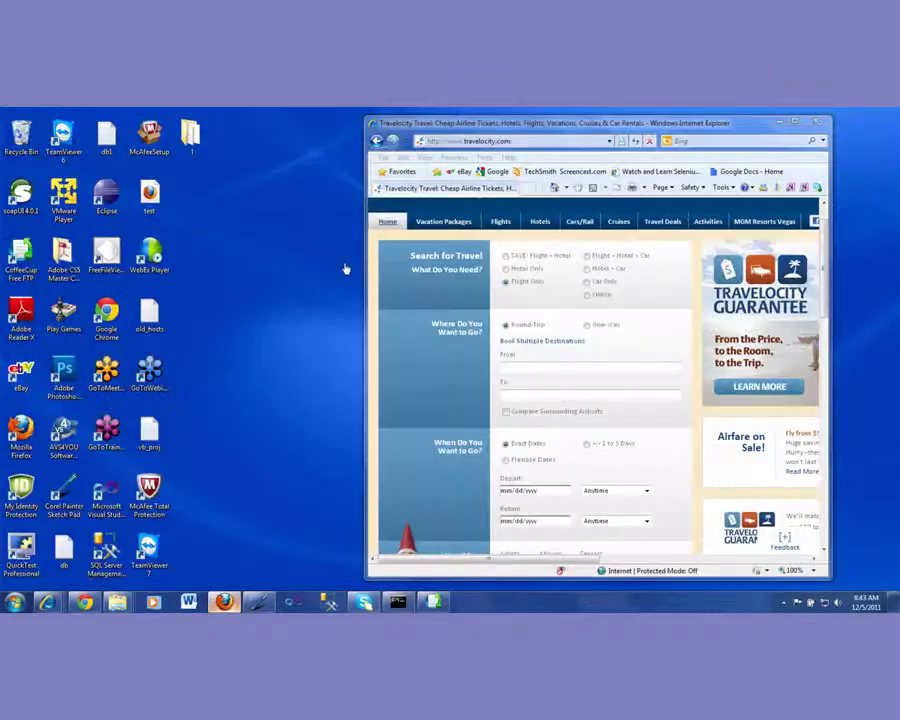
left_click(535, 396)
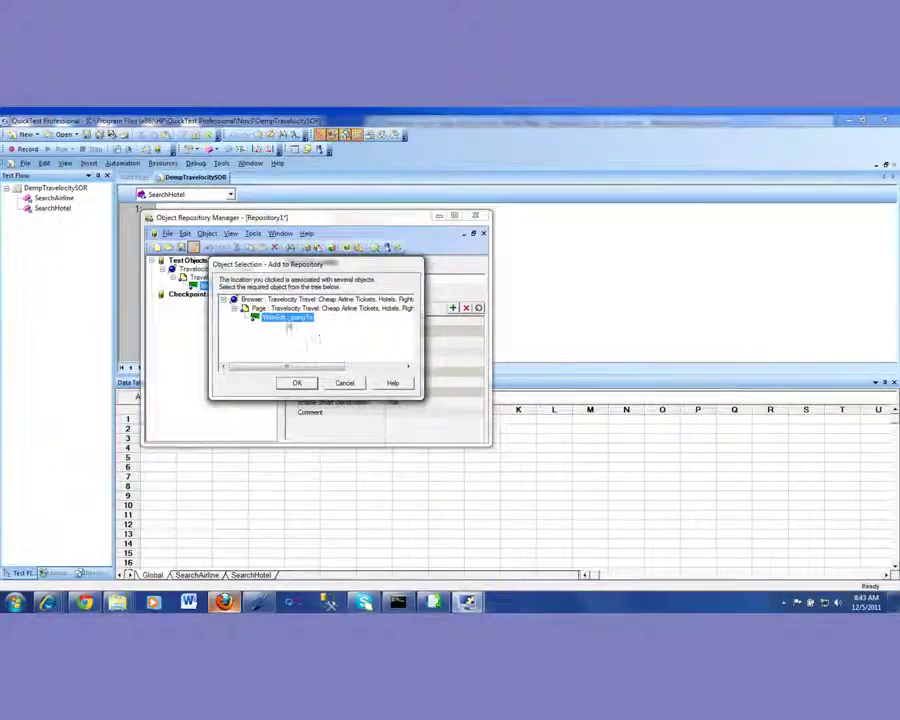
left_click(297, 383)
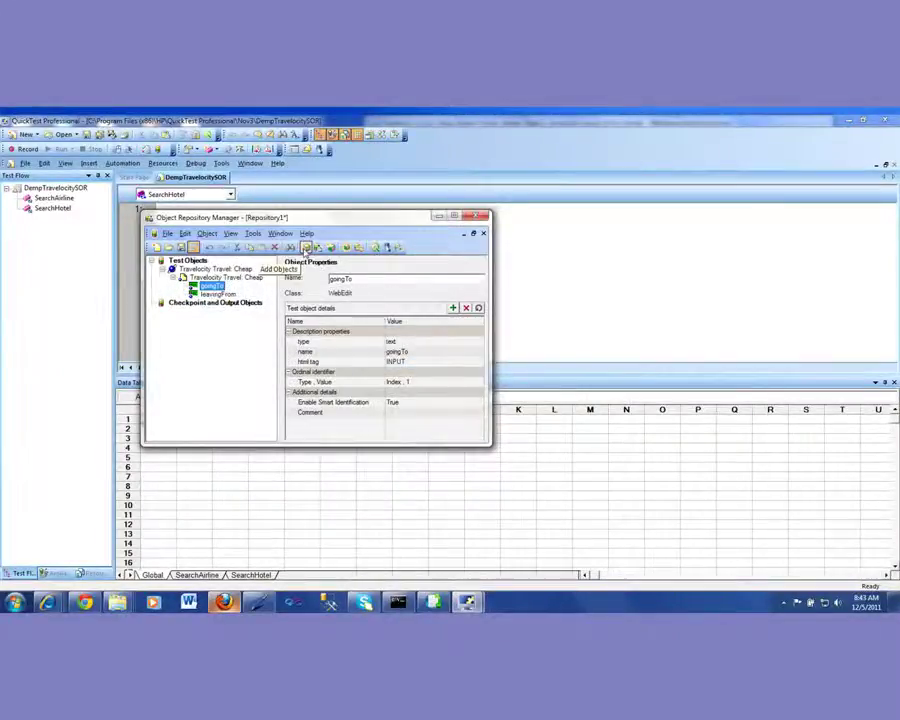
- Add the Flexible Dates label from the Travelocity search form to the repository as a WebElement
left_click(305, 249)
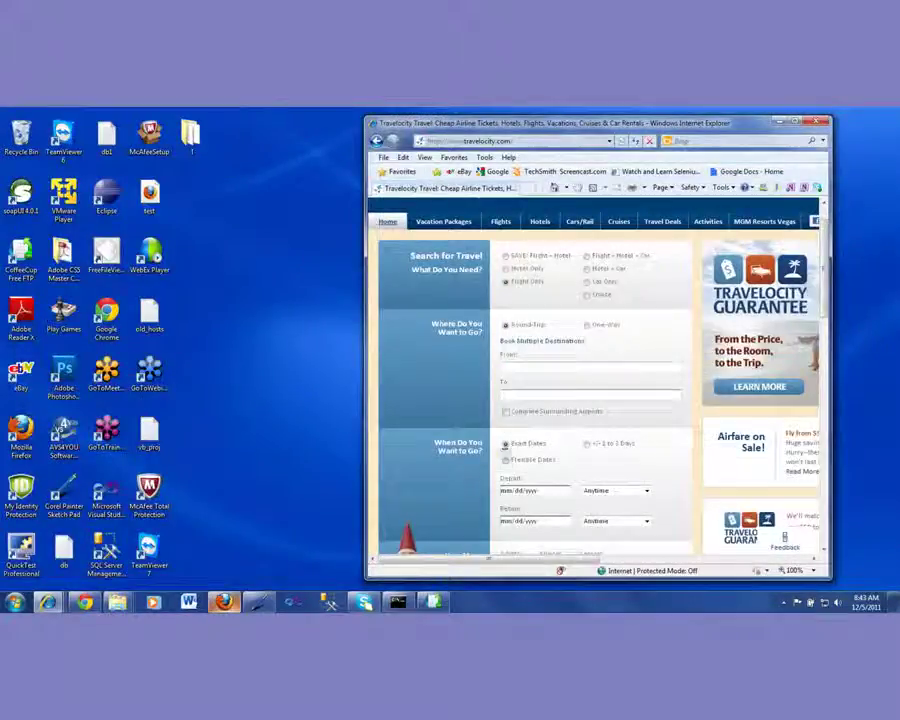
left_click(512, 462)
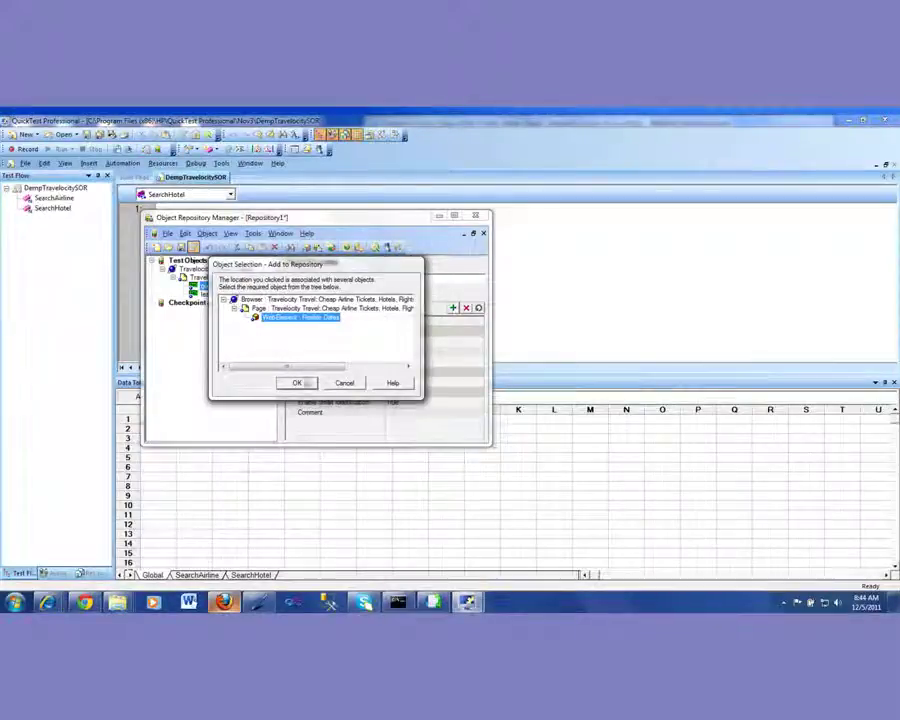
left_click(304, 382)
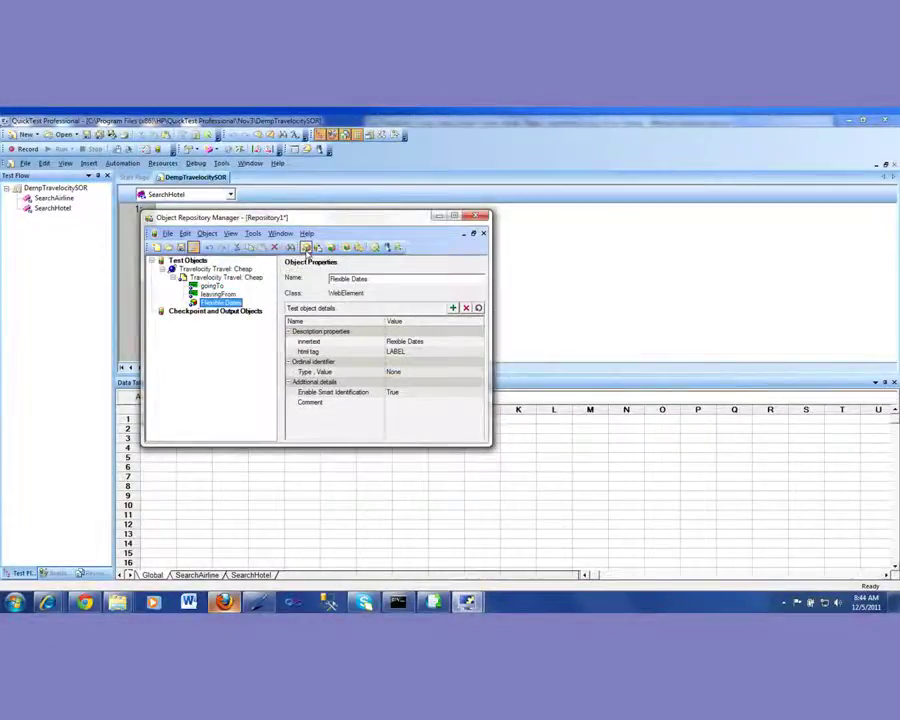
- Add the Search Now button from the Travelocity search form to the repository as a WebButton
left_click(307, 250)
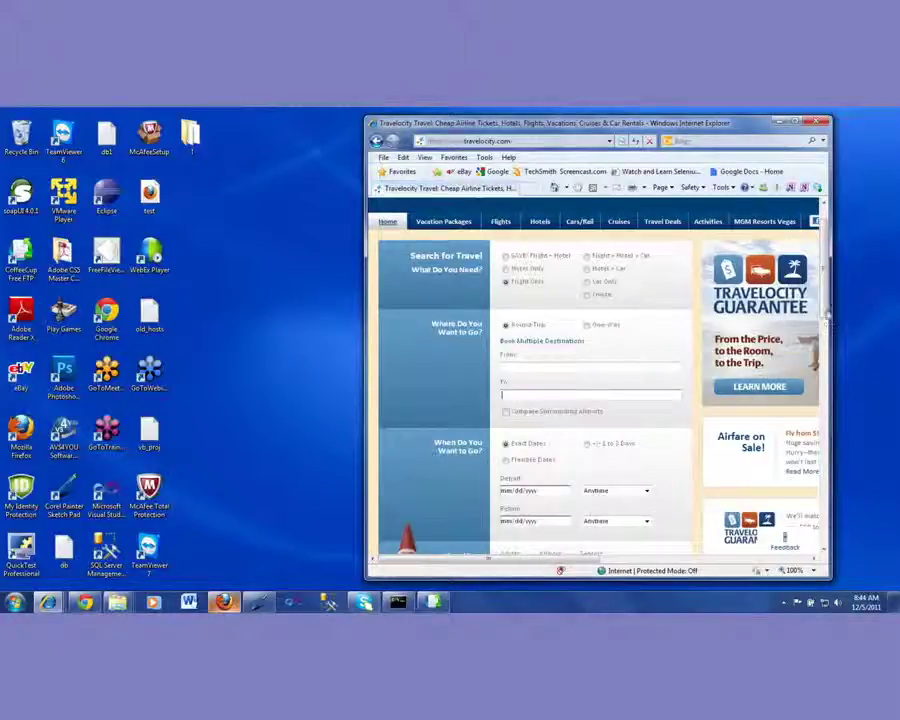
scroll(826, 312, "down", 3)
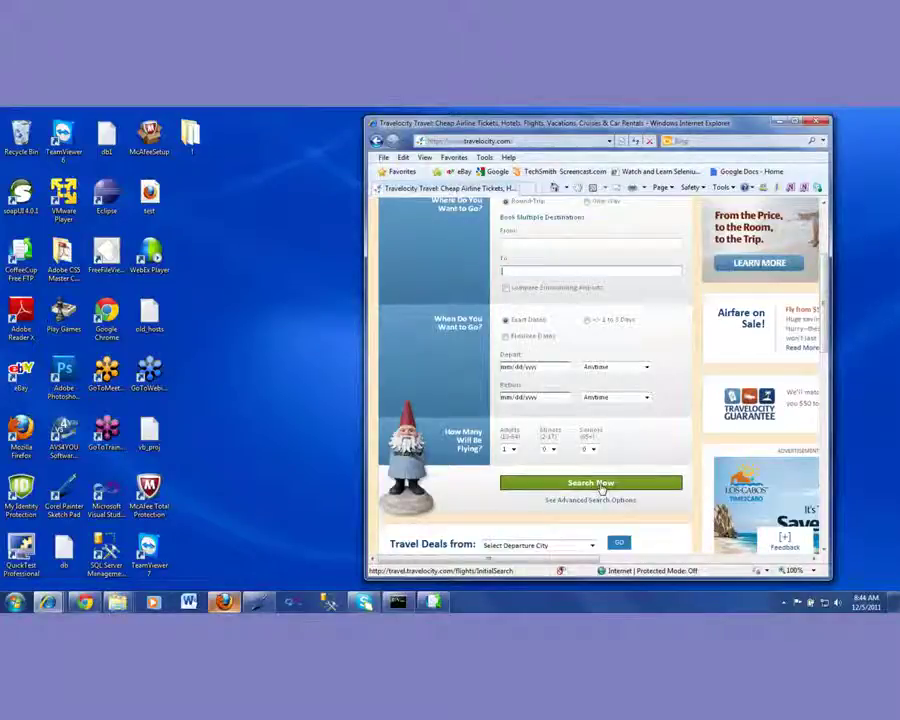
left_click(601, 487)
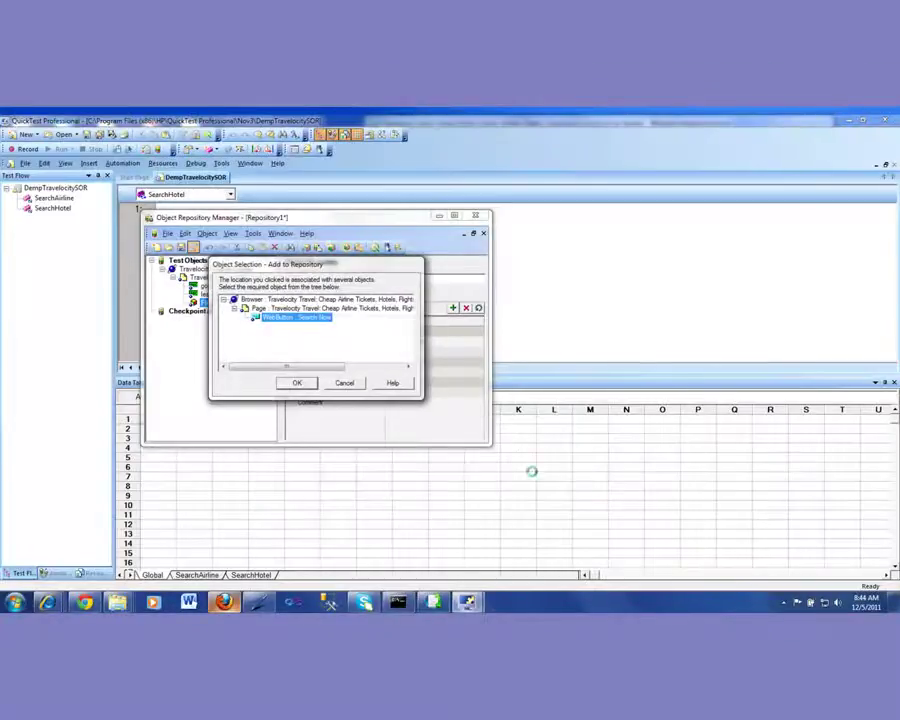
left_click(297, 383)
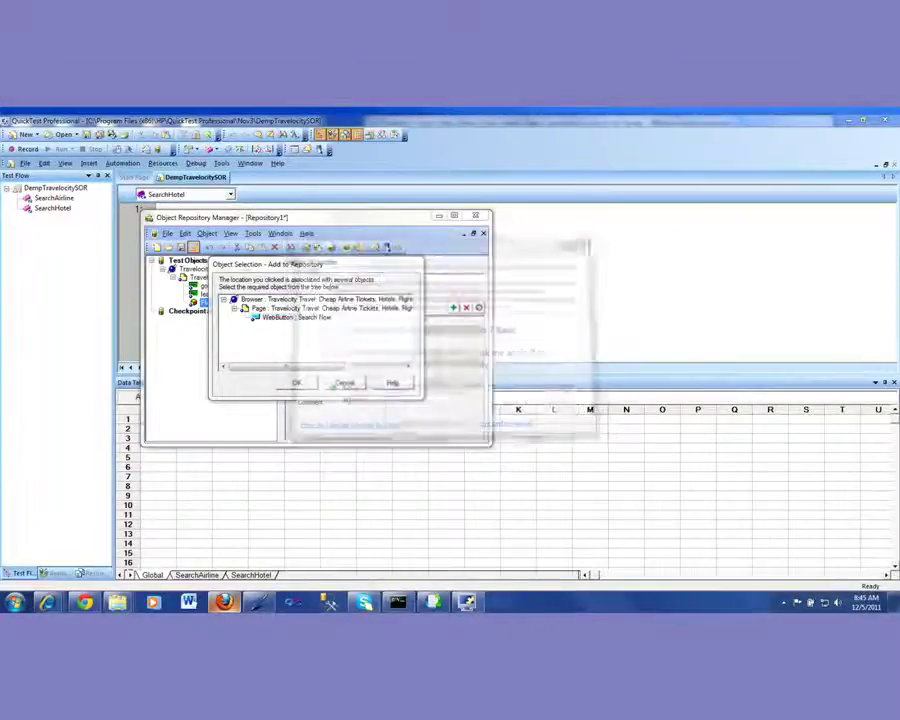
left_click(296, 383)
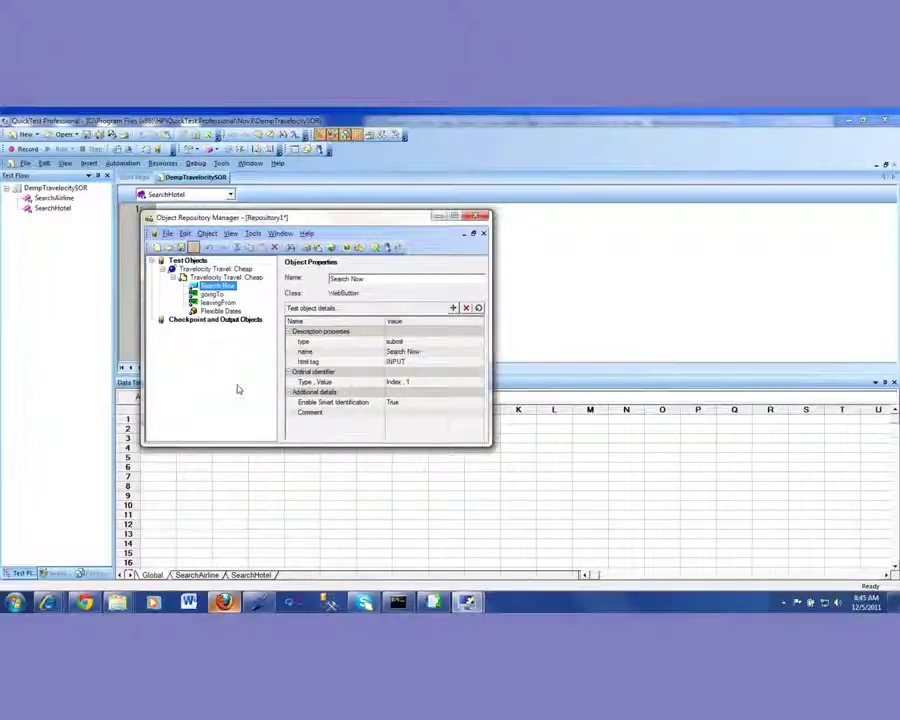
left_click(222, 311)
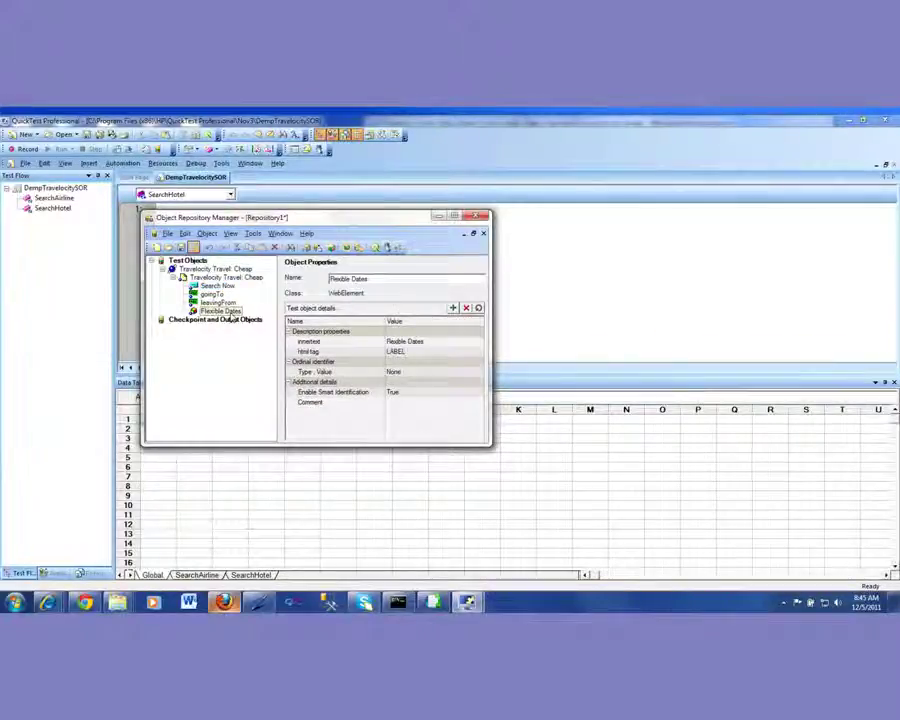
left_click(470, 217)
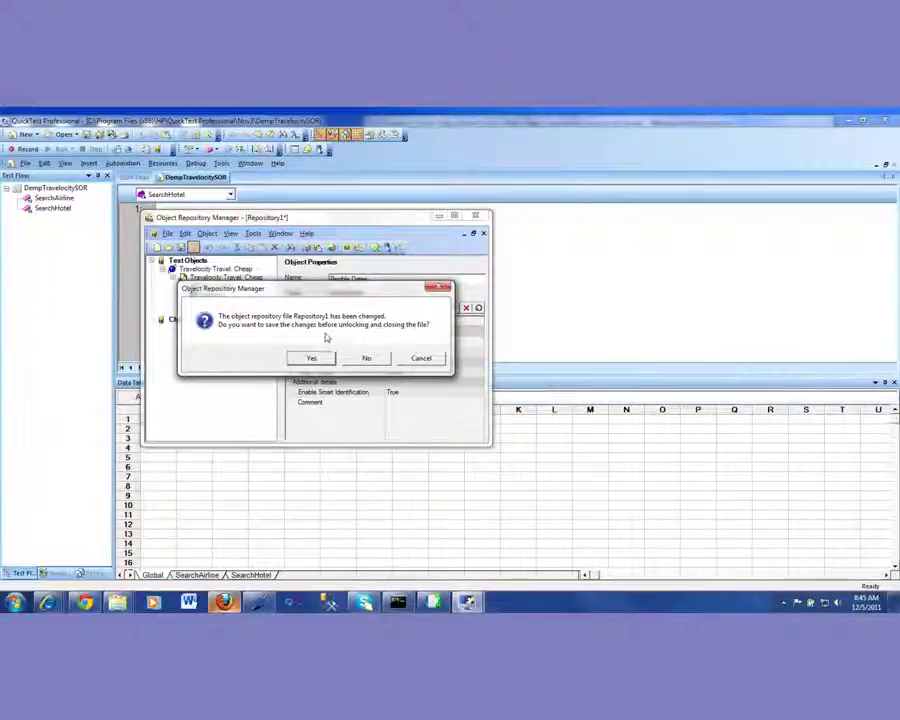
left_click(420, 357)
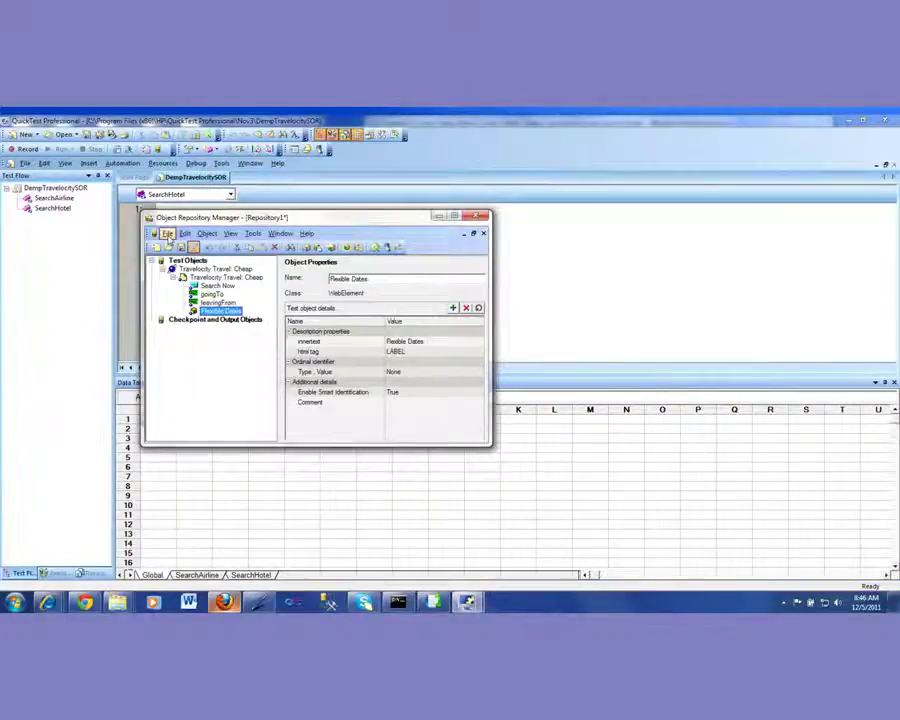
- Start saving the repository under a new name, and create and open a TravelocityDemoSOR folder inside the QuickTest Professional folder
left_click(168, 234)
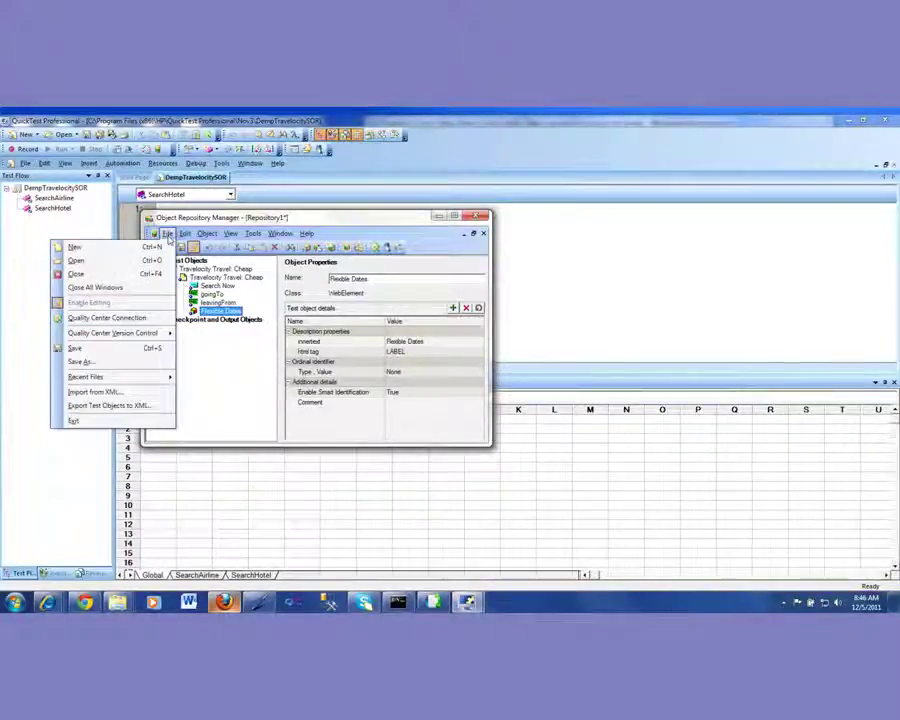
left_click(102, 366)
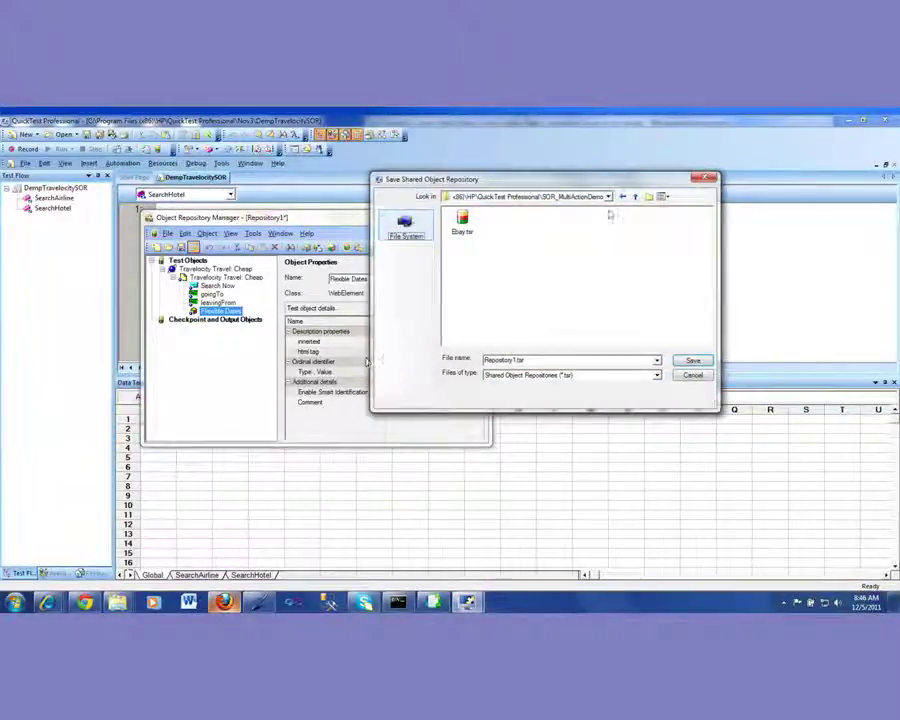
left_click(650, 197)
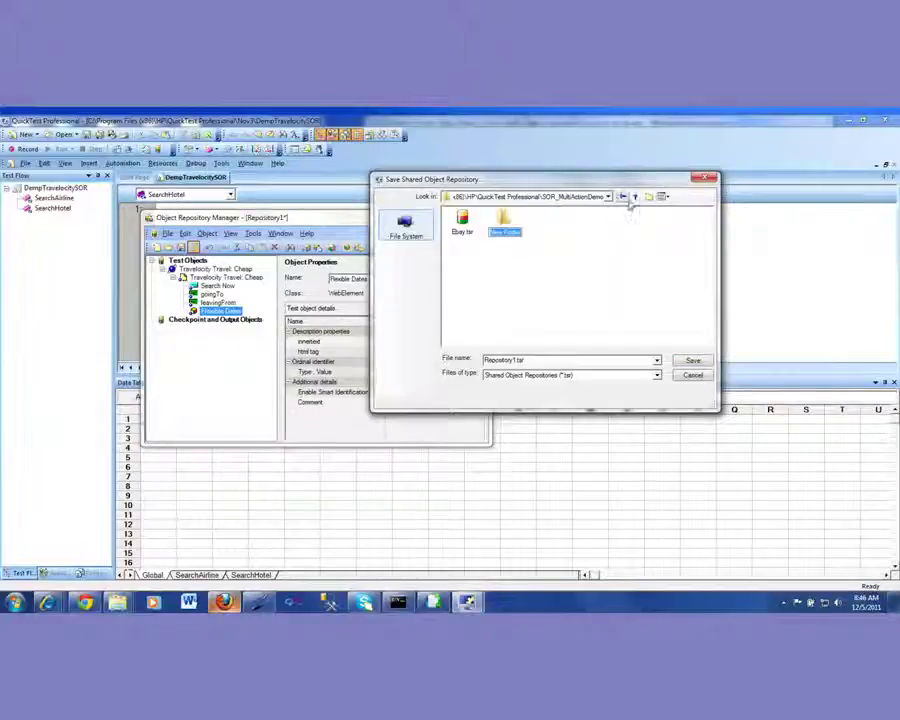
left_click(635, 197)
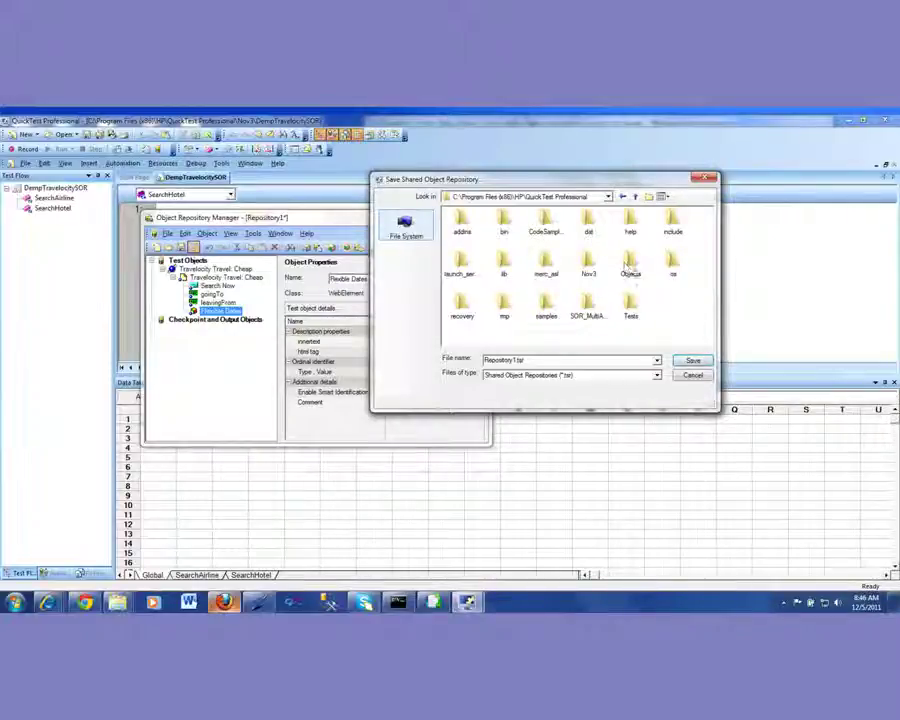
left_click(649, 199)
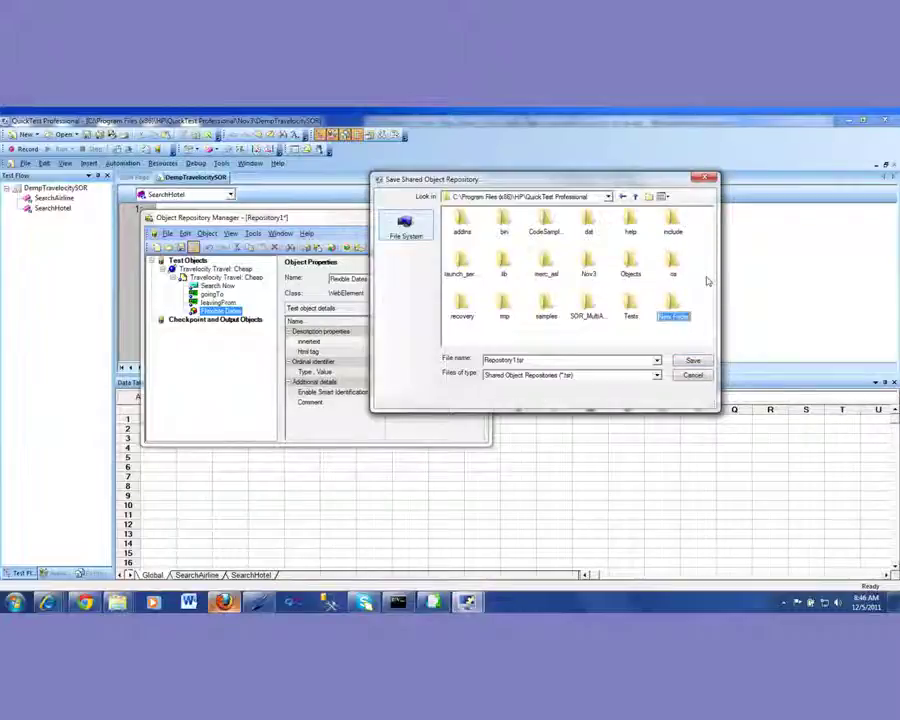
type("SOR")
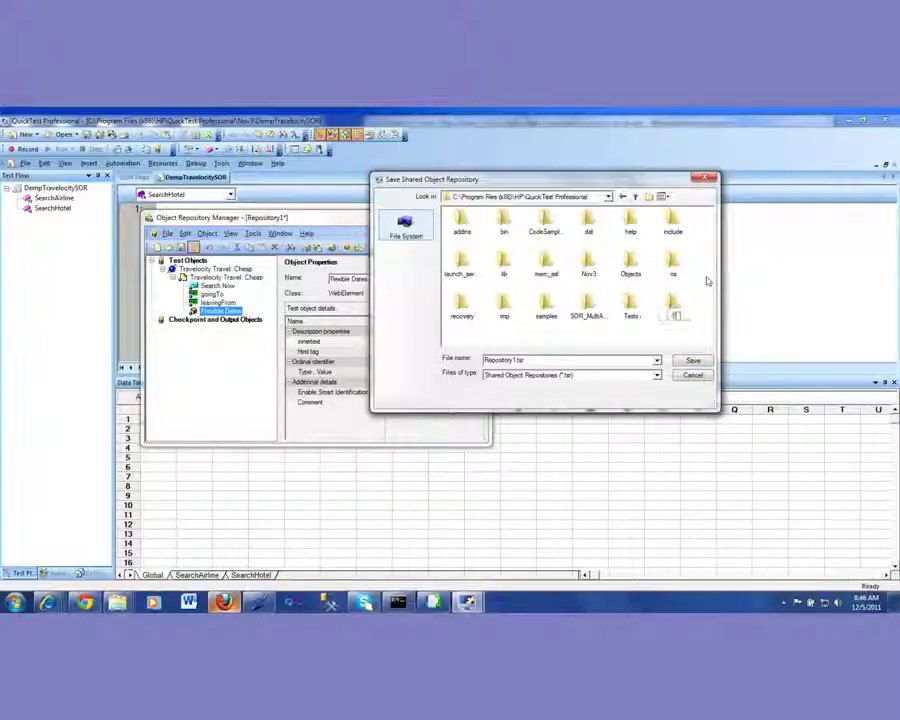
type("velo")
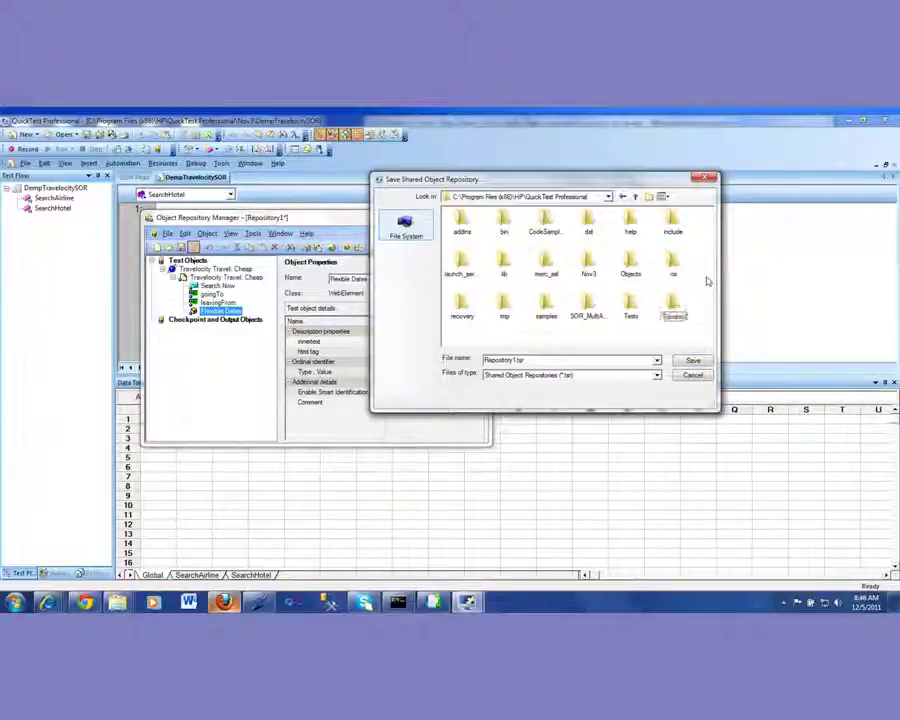
type("cityDemo")
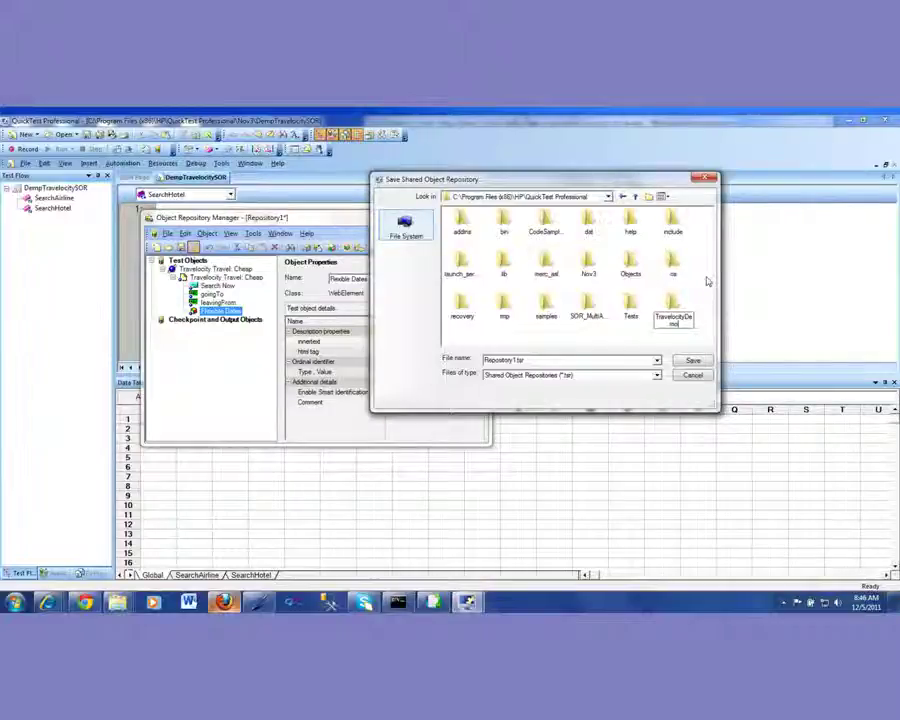
type("SOR")
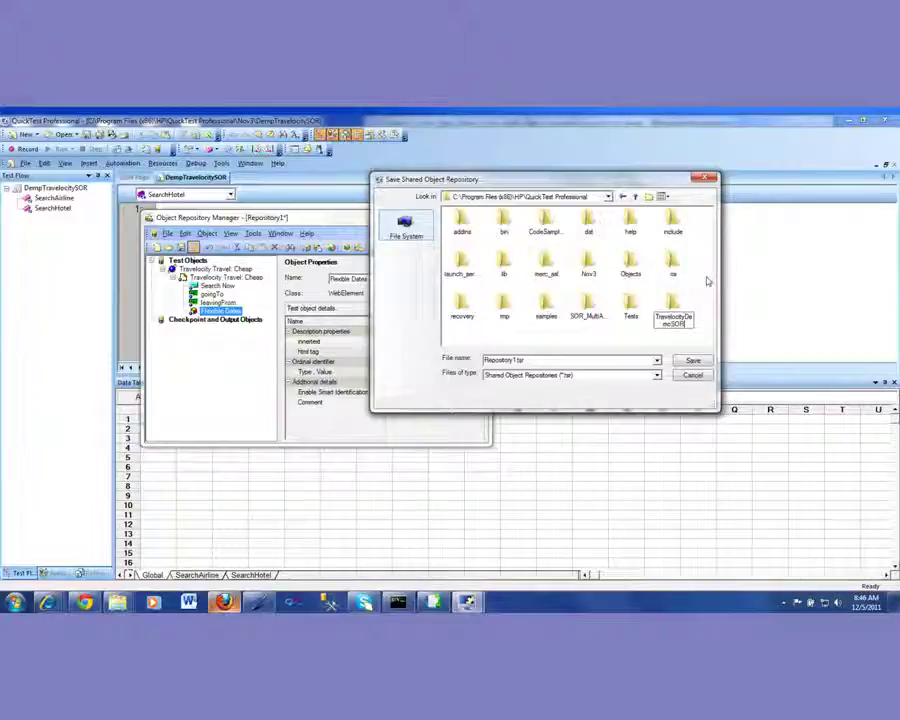
key("Return")
double_click(673, 305)
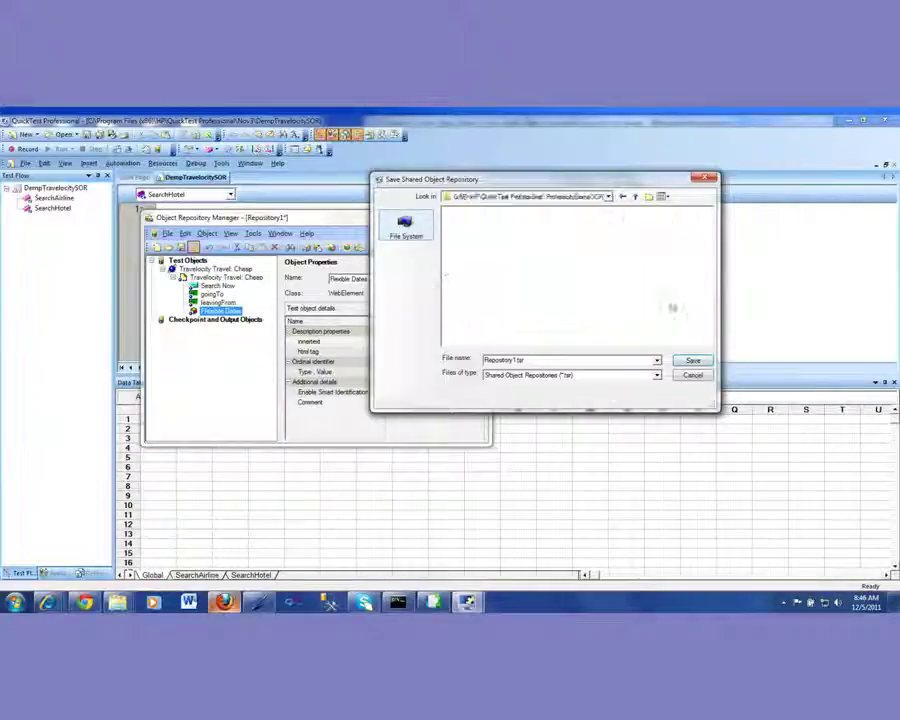
- Save the shared object repository as TR_AirlineSOR.tsr in the TravelocityDemoSOR folder and close the Object Repository Manager
left_click_drag(484, 360, 517, 361)
type("SearchHotel")
key("ctrl+z")
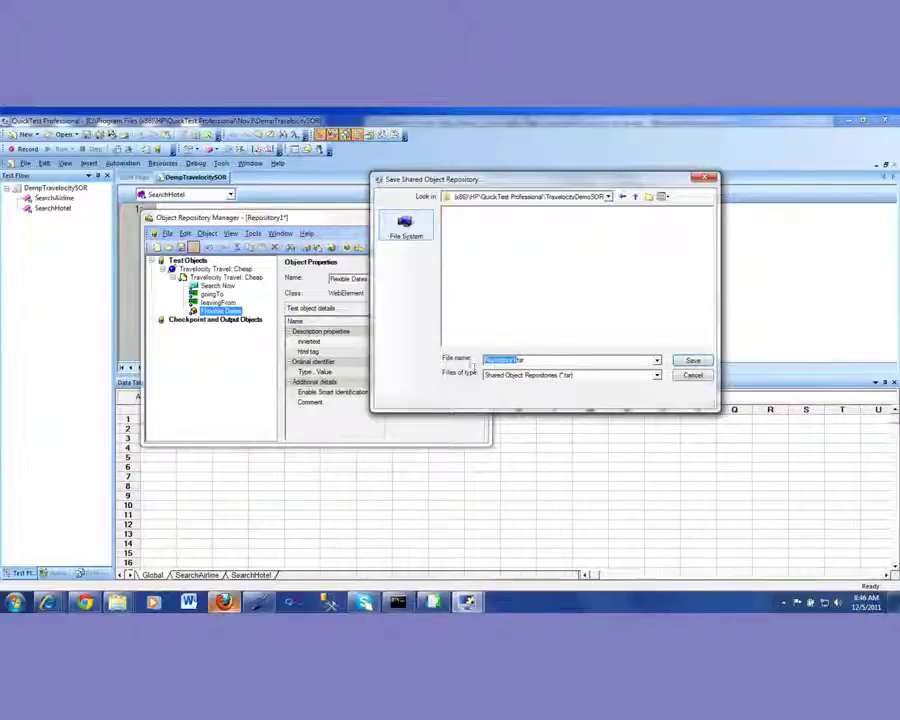
type("TR")
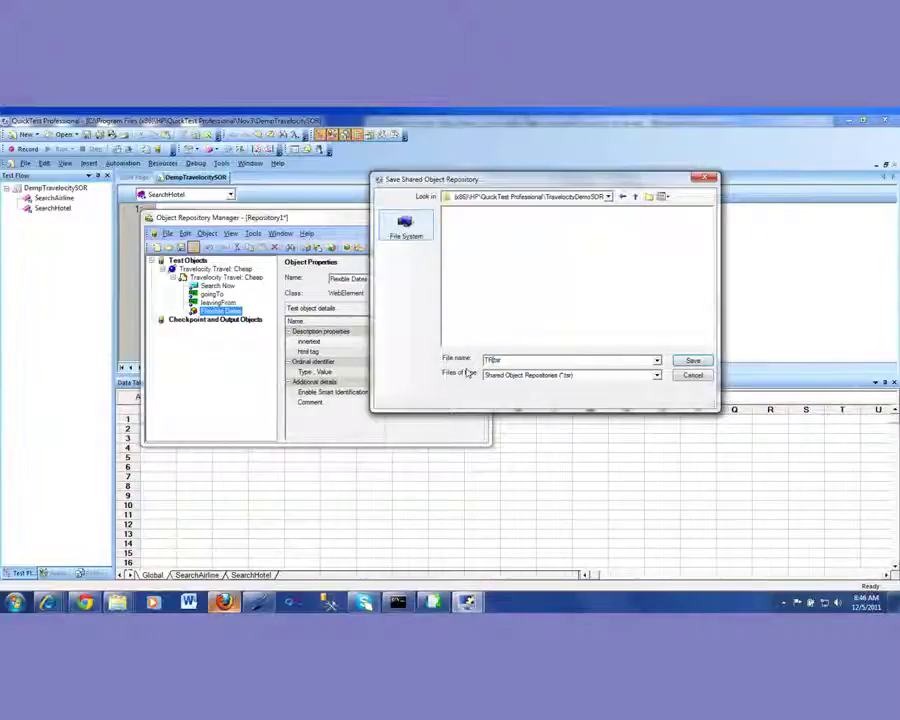
type("_Airline")
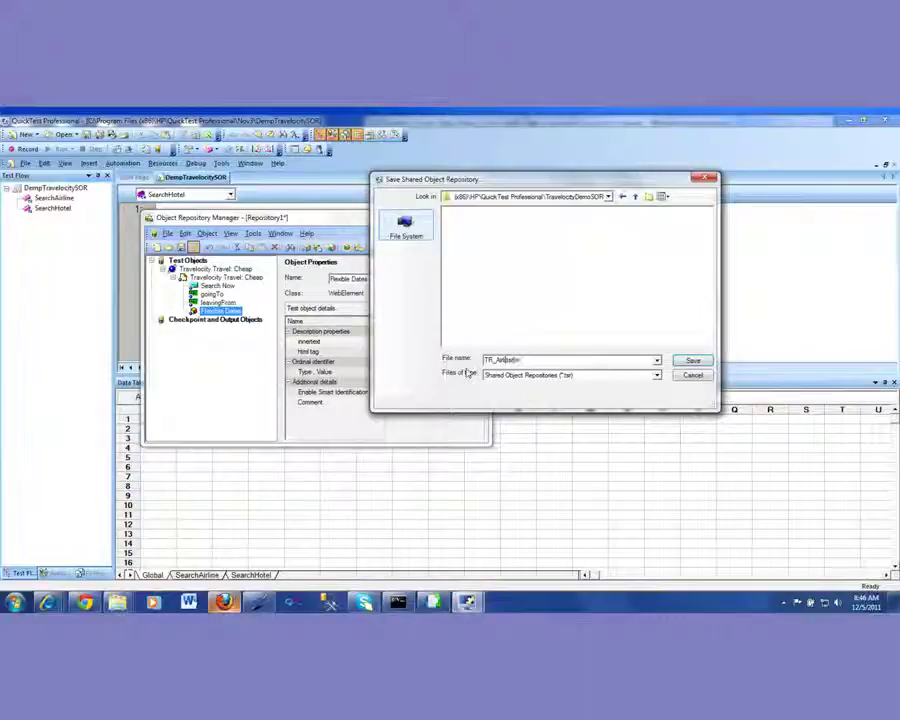
type("SO")
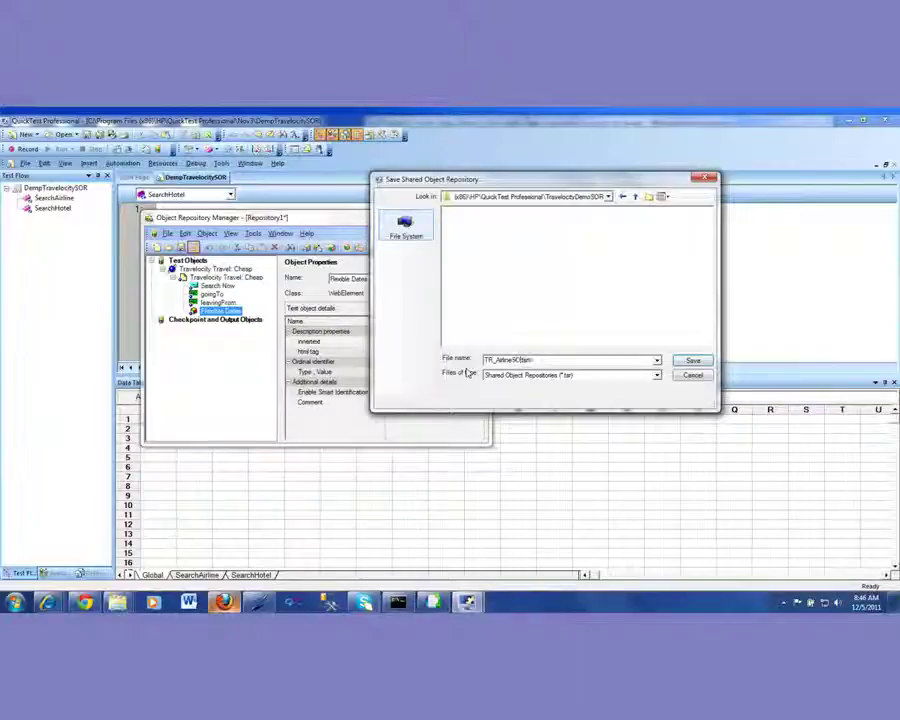
type("R")
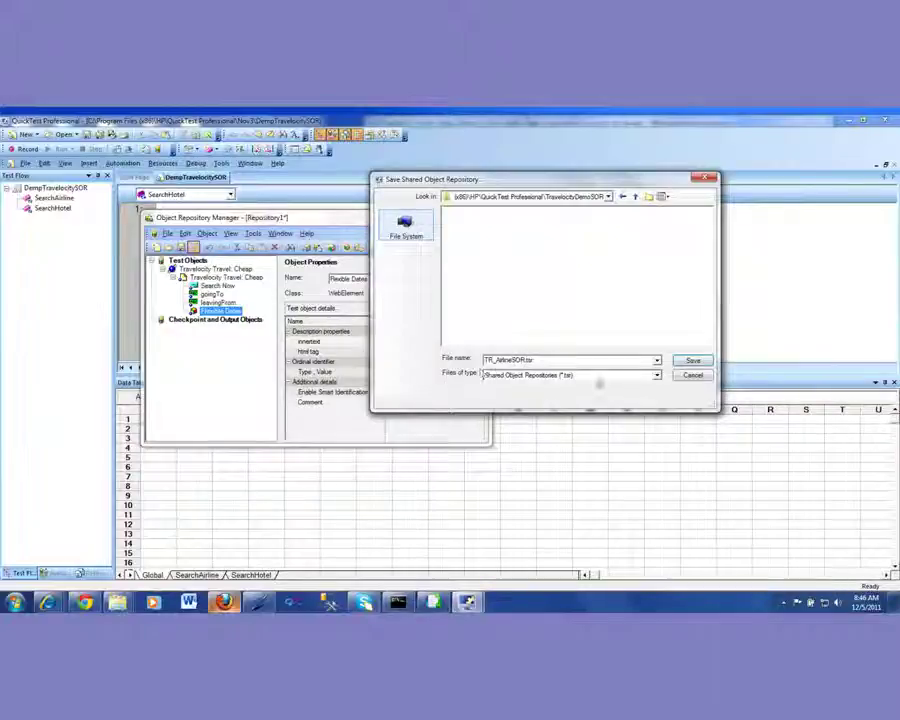
left_click(692, 360)
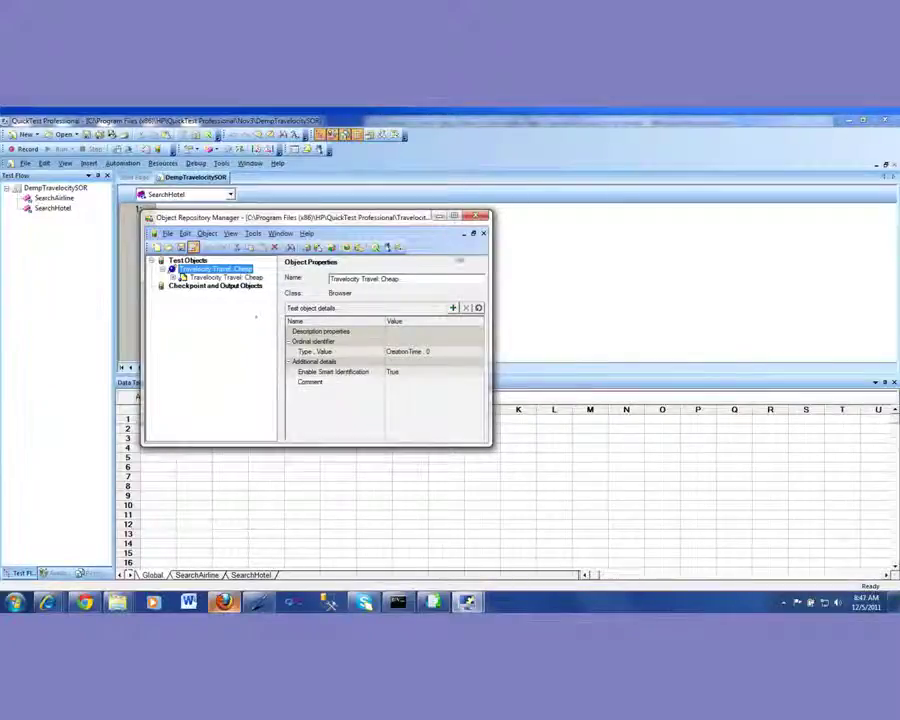
left_click(482, 216)
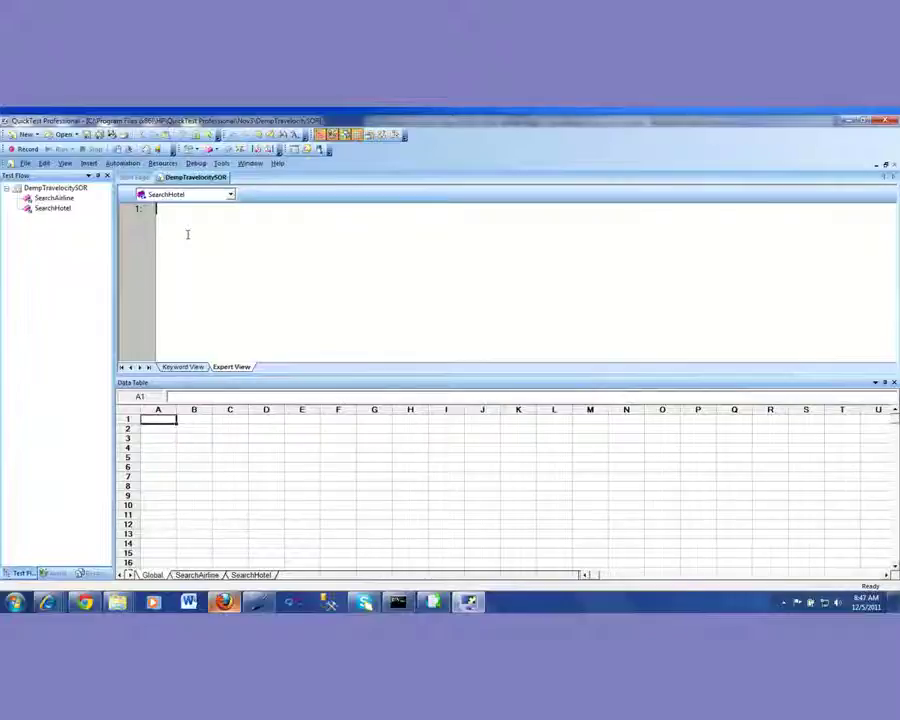
type("System")
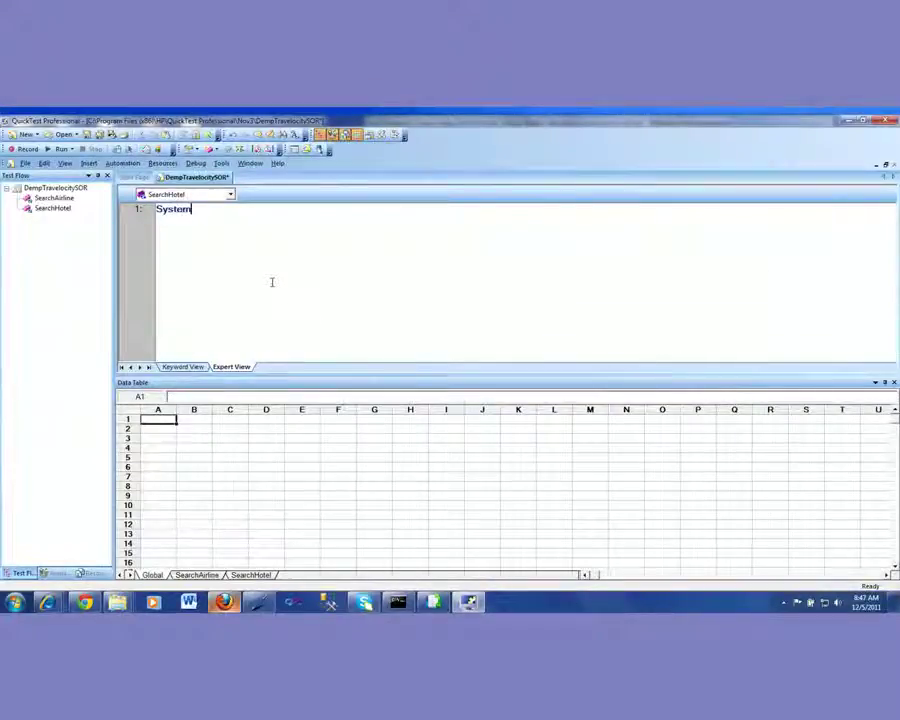
type("Util.run")
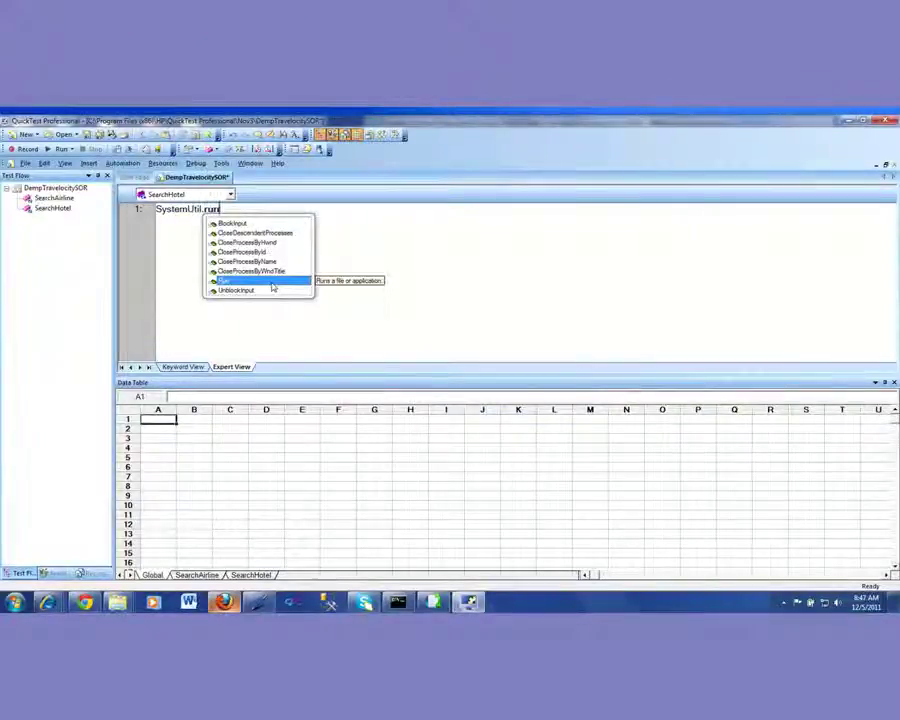
type(" \"ie")
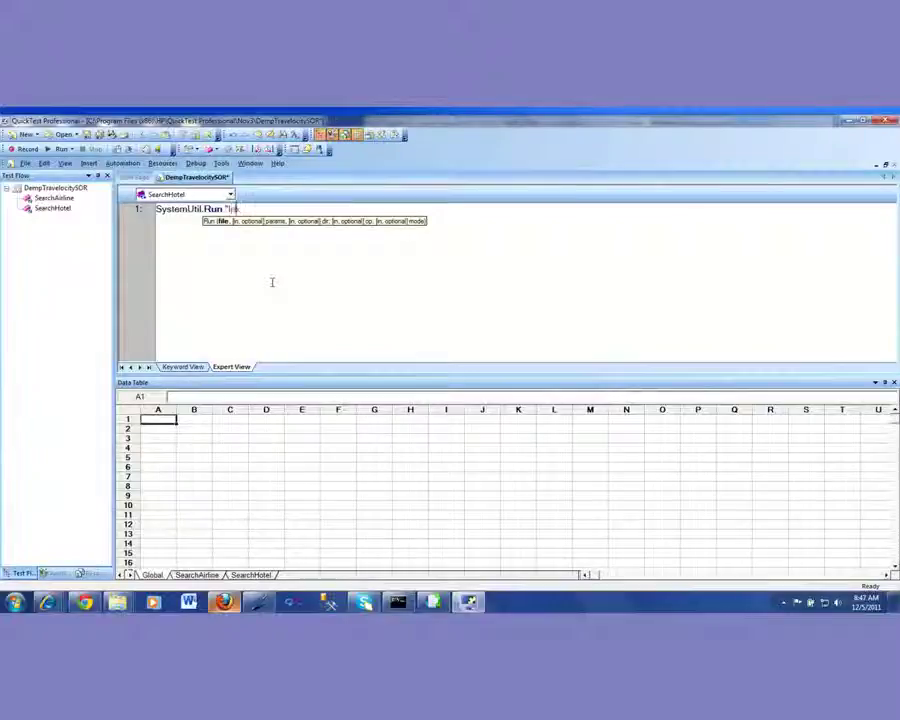
type("xplore.exe\"")
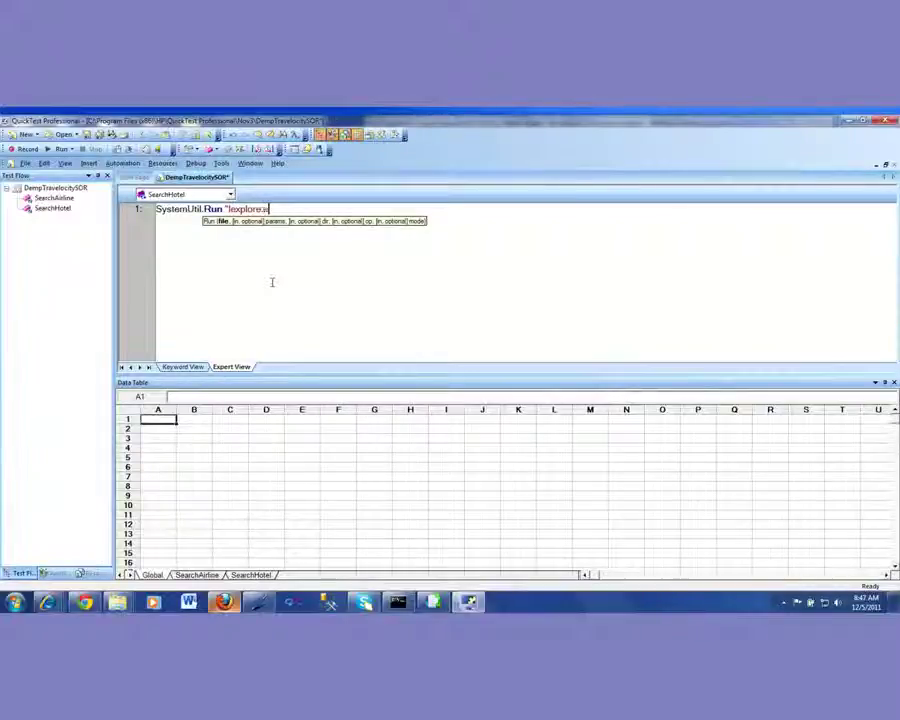
type(", \"")
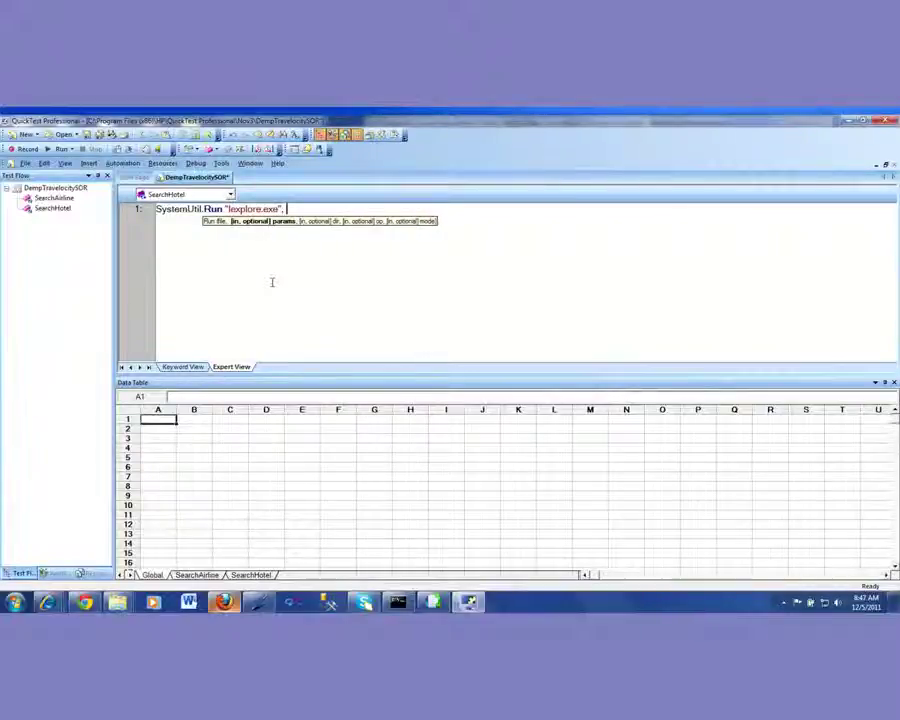
type("http:")
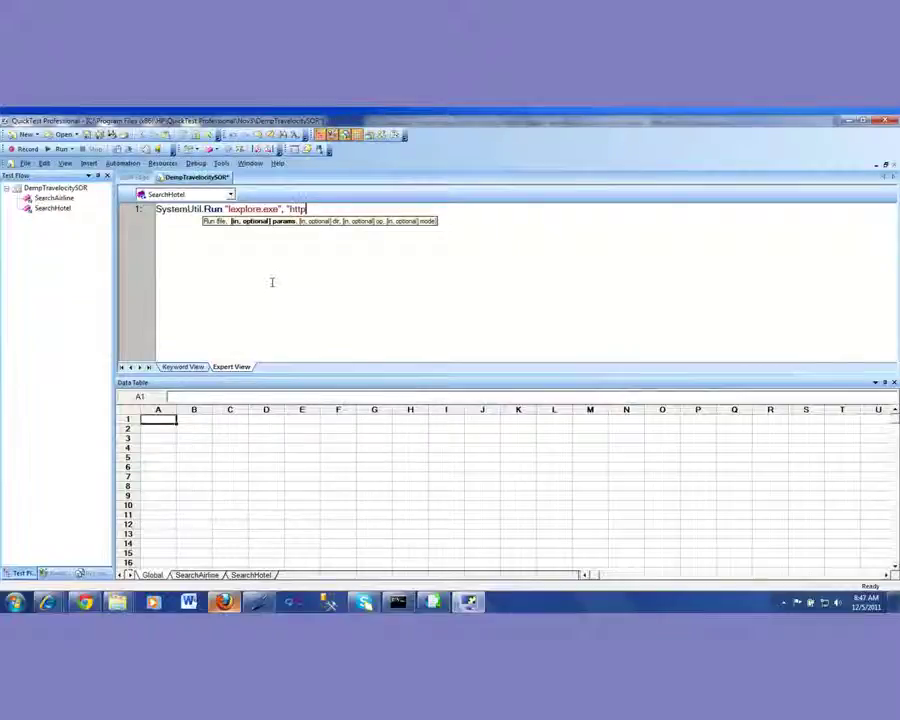
type("//www.tra")
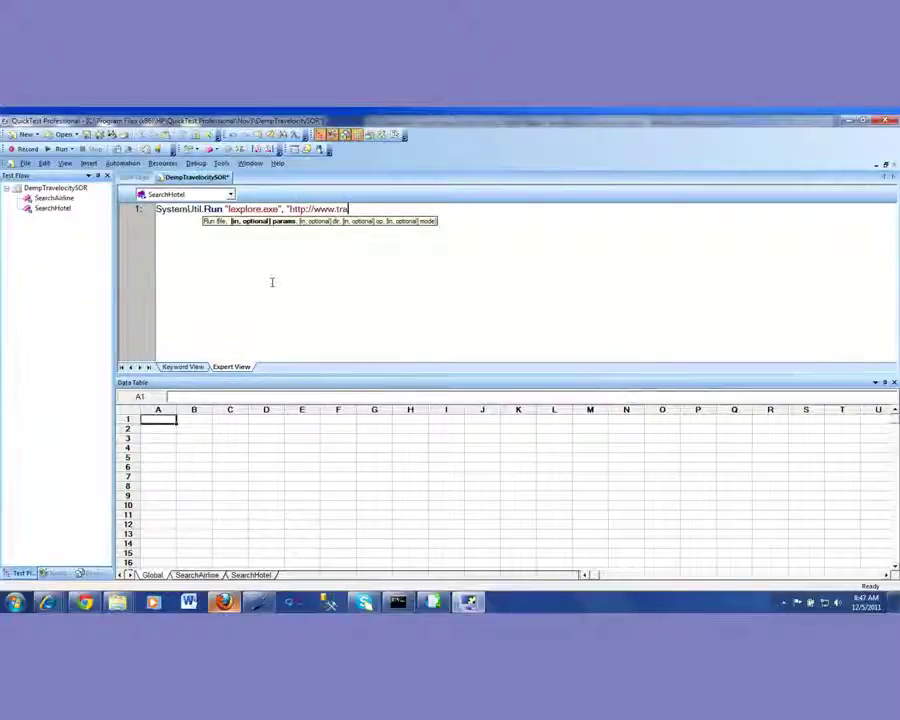
type("velocity.com")
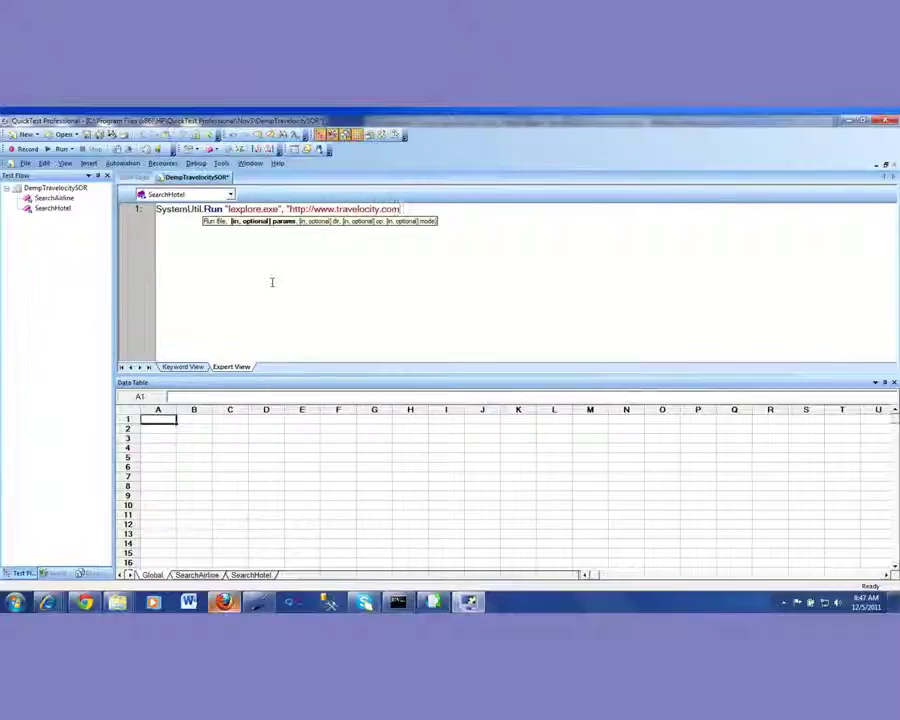
type("\"")
key("Return")
key("Return")
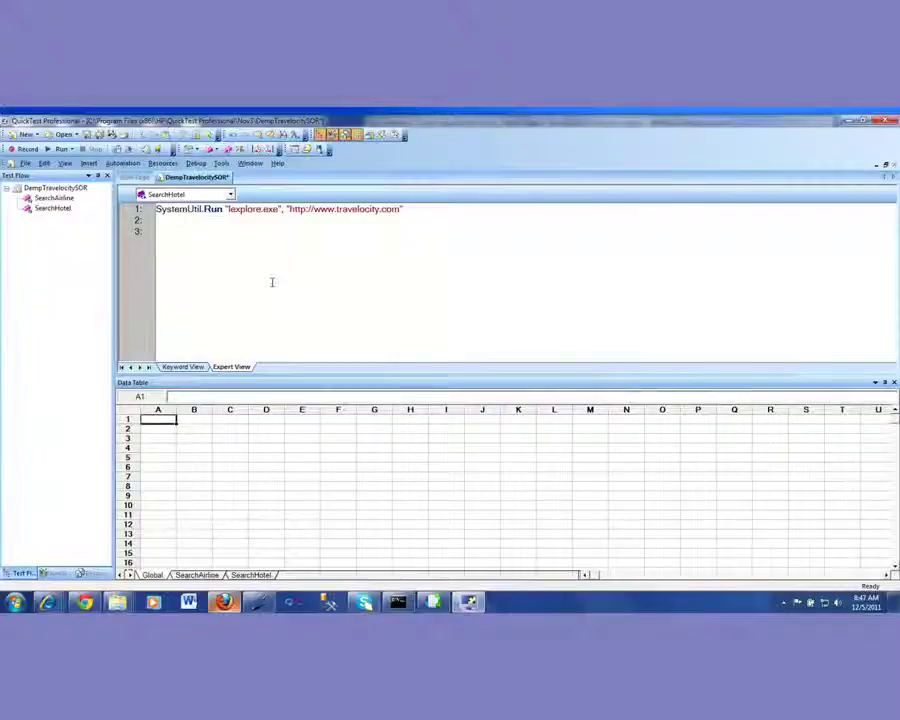
type("Browser(")
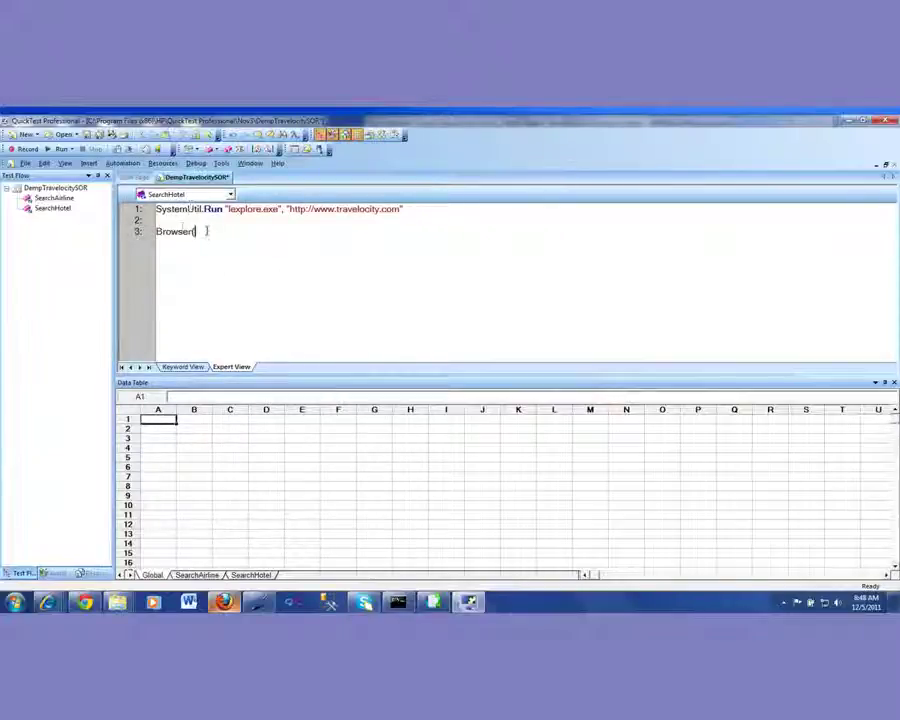
- Move the whole script from the SearchHotel action into the SearchAirline action
left_click_drag(206, 231, 152, 212)
key("ctrl+c")
key("Delete")
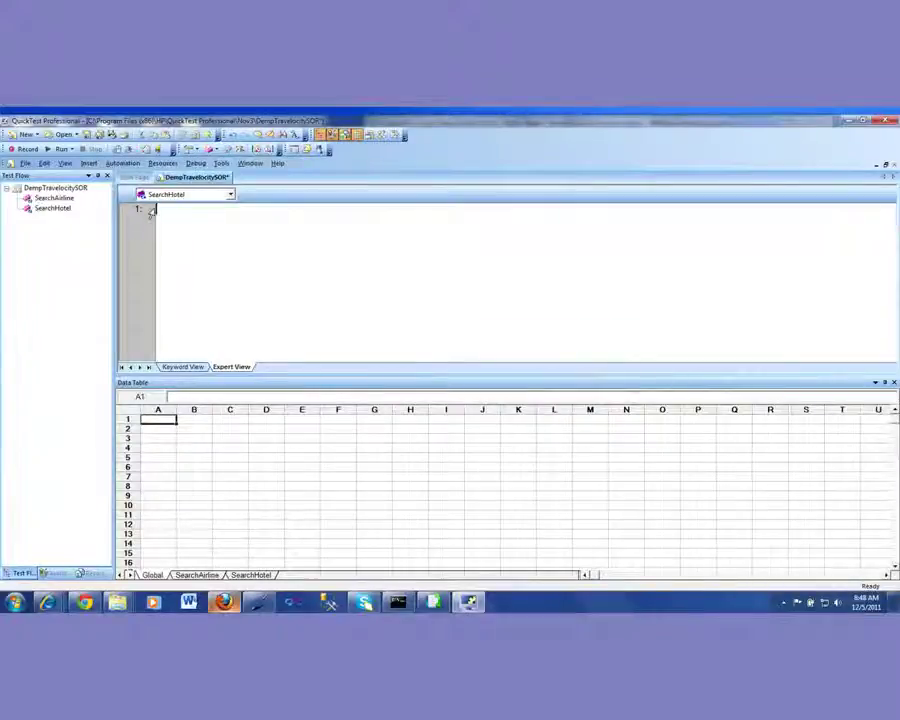
double_click(53, 198)
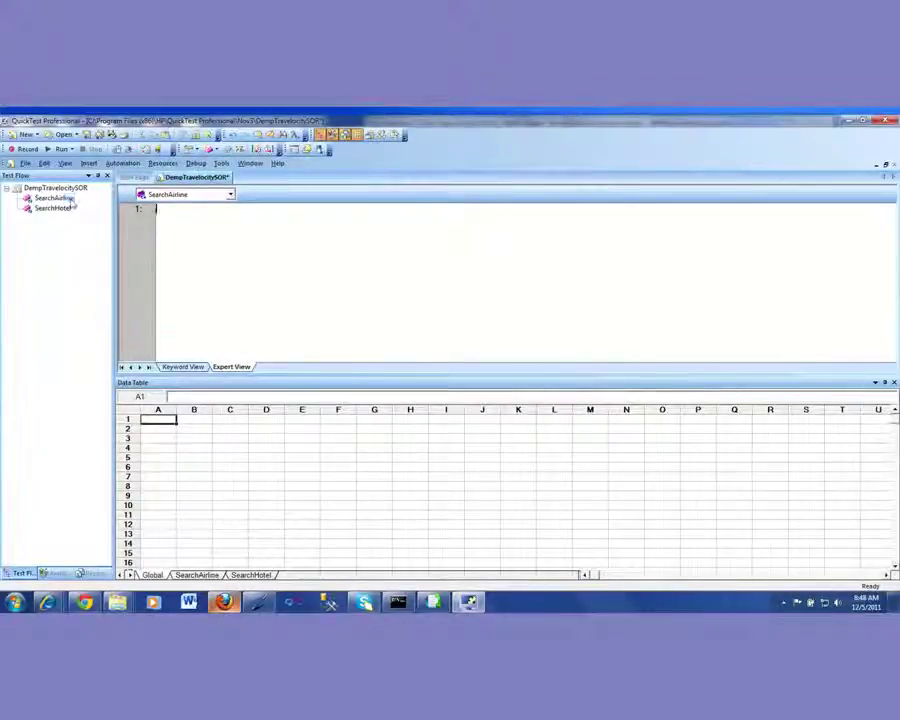
key("ctrl+v")
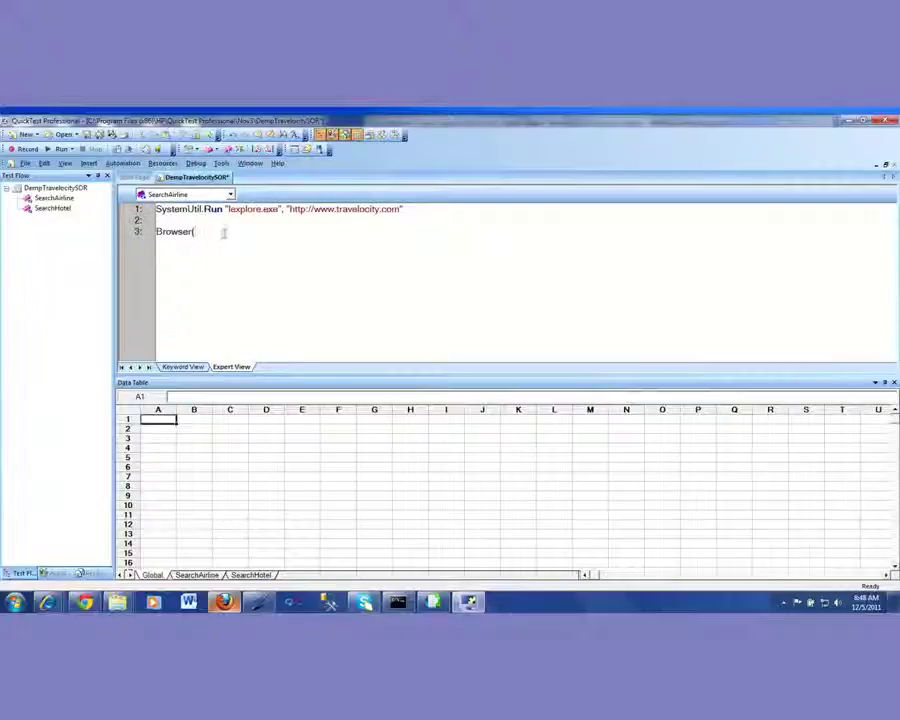